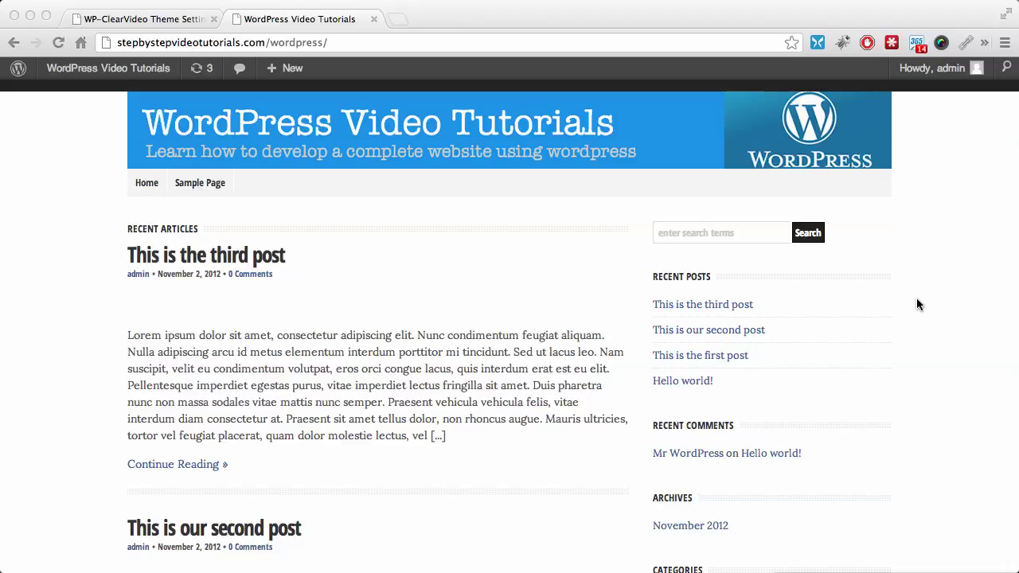
Look over the WP-ClearVideo Theme Settings page, then go to Appearance > Editor
left_click(160, 22)
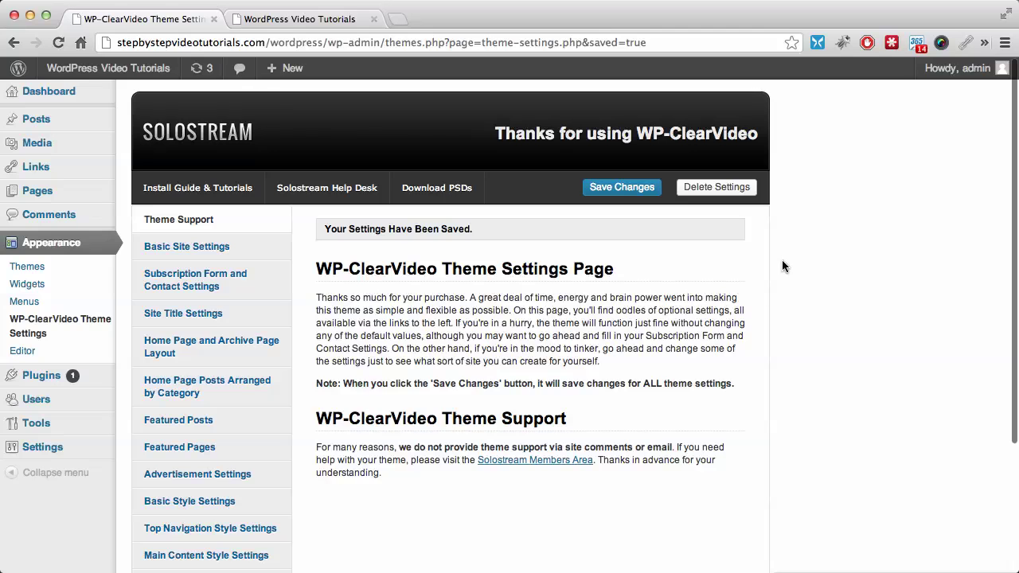
scroll(782, 266, "down", 3)
scroll(782, 266, "up", 3)
scroll(782, 266, "down", 2)
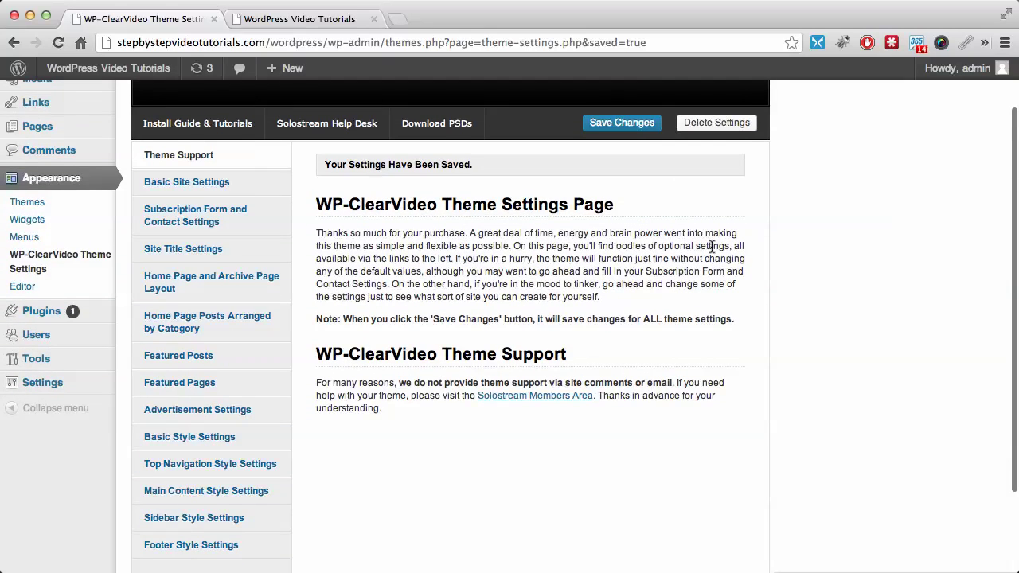
scroll(711, 245, "down", 1)
scroll(711, 245, "up", 2)
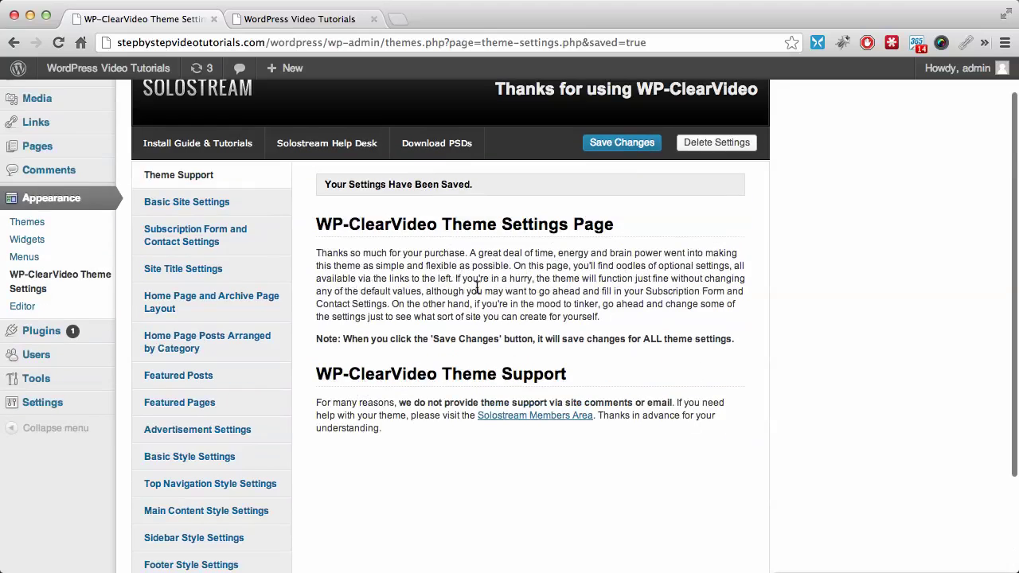
left_click(62, 309)
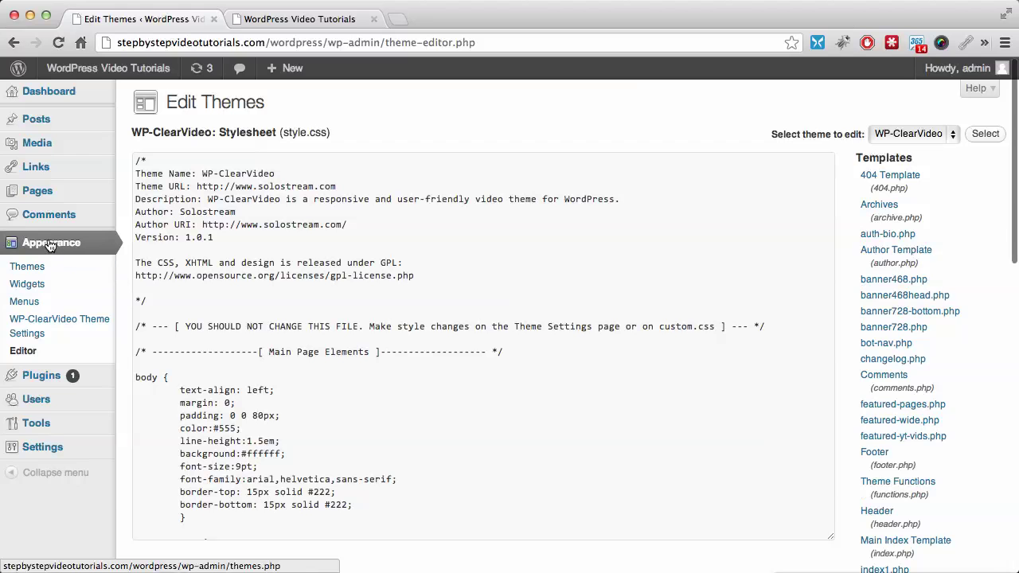
Open the WP-ClearVideo style.css stylesheet in the Edit Themes editor
left_click(49, 245)
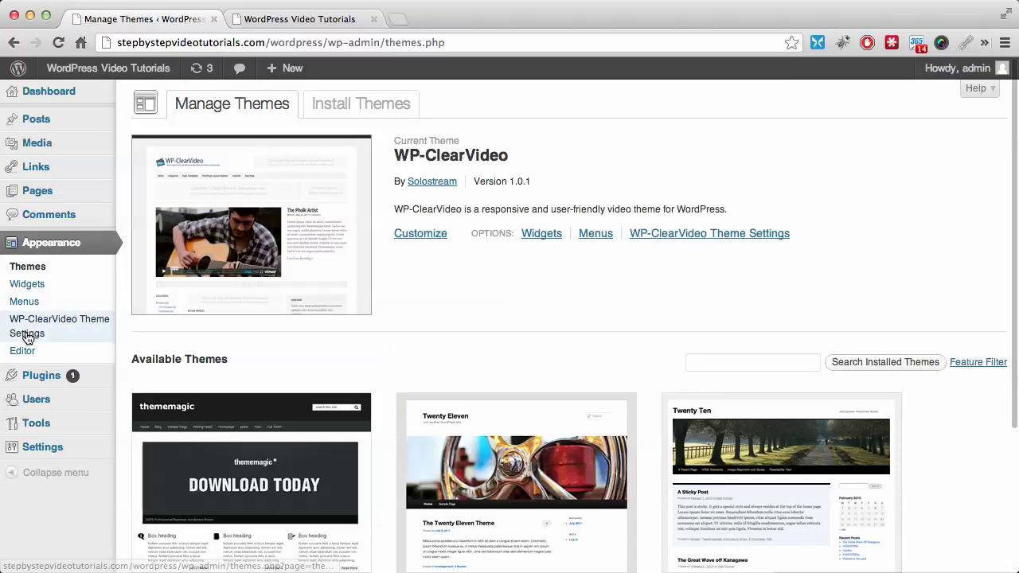
left_click(25, 352)
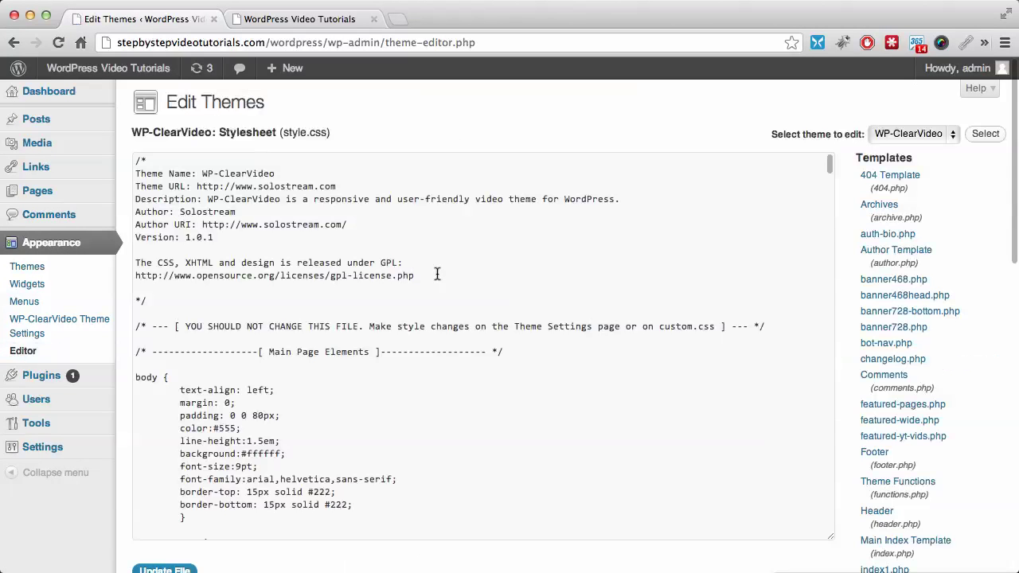
scroll(549, 230, "down", 2)
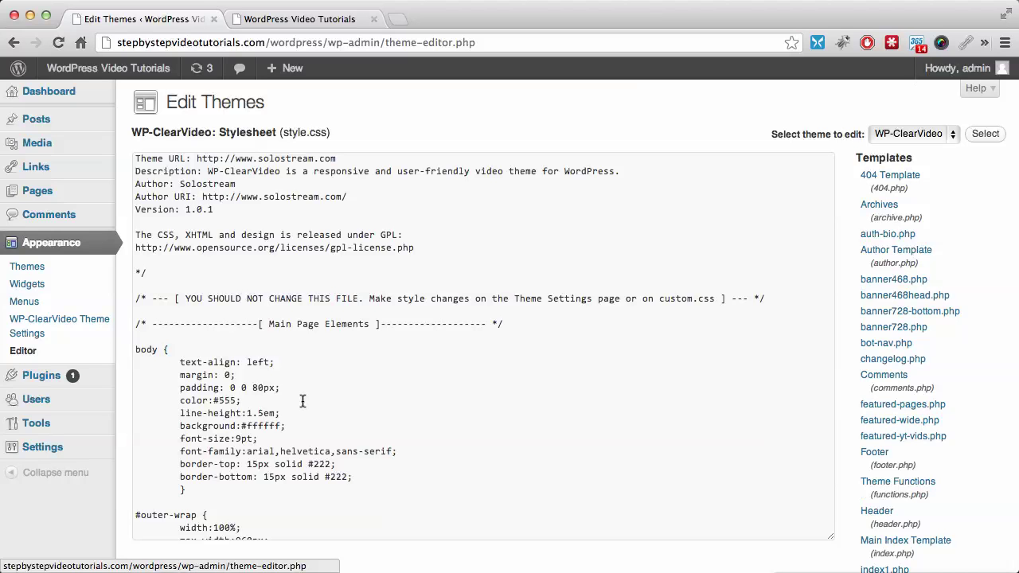
Inspect the body and #outer-wrap background rules, then open a blank browser tab
scroll(469, 325, "down", 5)
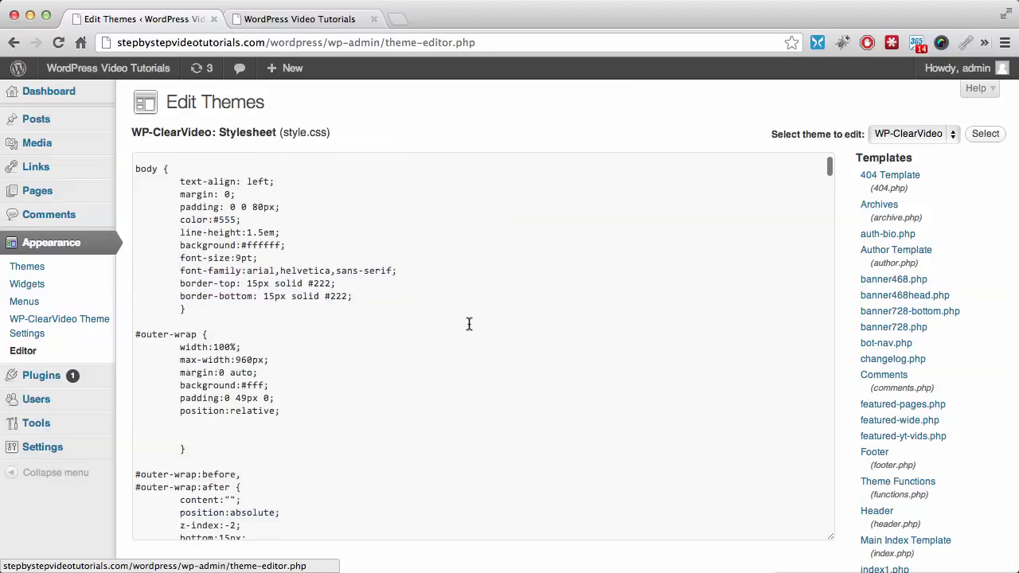
scroll(469, 324, "down", 2)
scroll(469, 324, "down", 9)
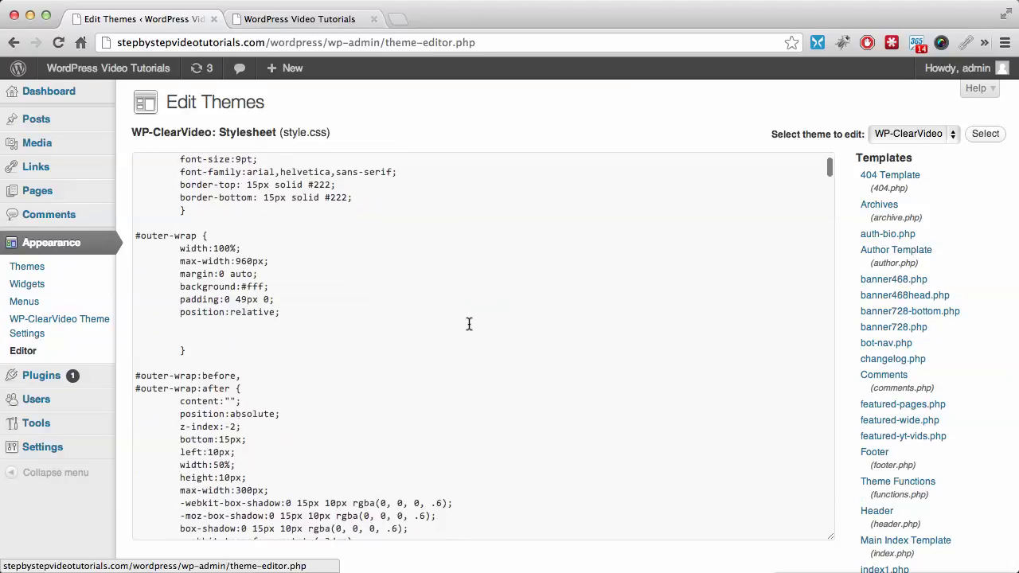
scroll(367, 389, "down", 20)
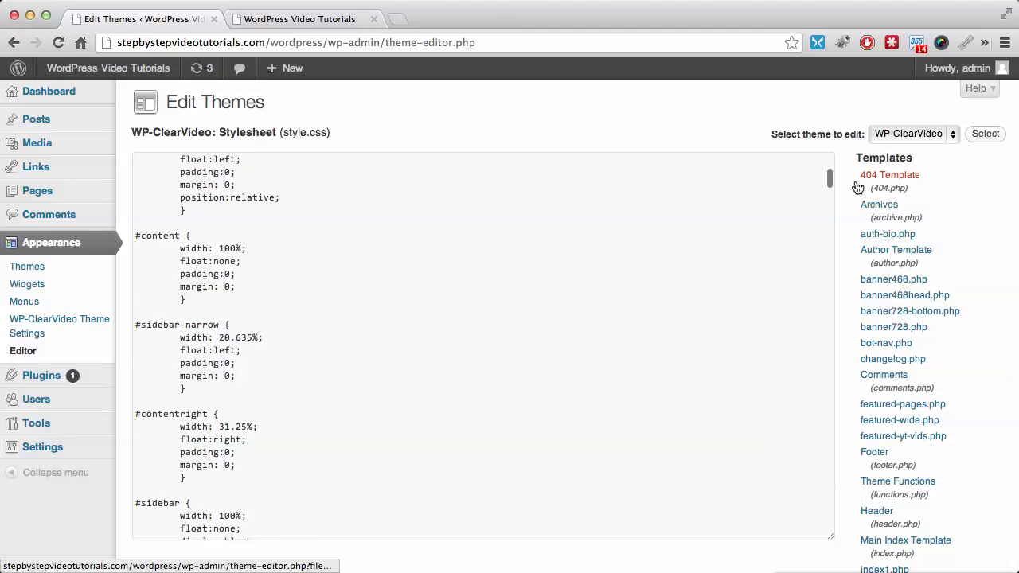
left_click_drag(831, 181, 793, 164)
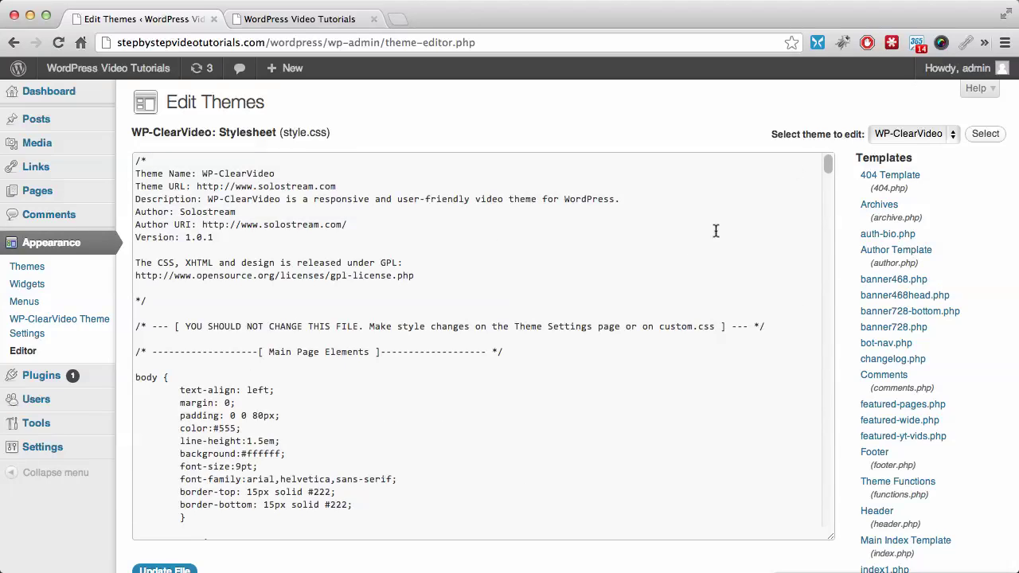
scroll(675, 260, "down", 5)
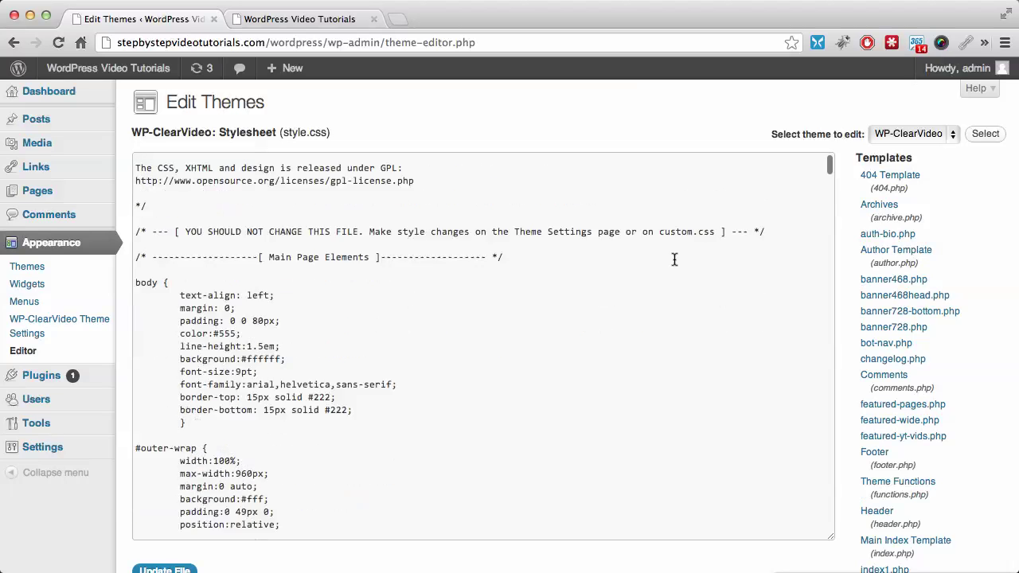
scroll(674, 260, "down", 10)
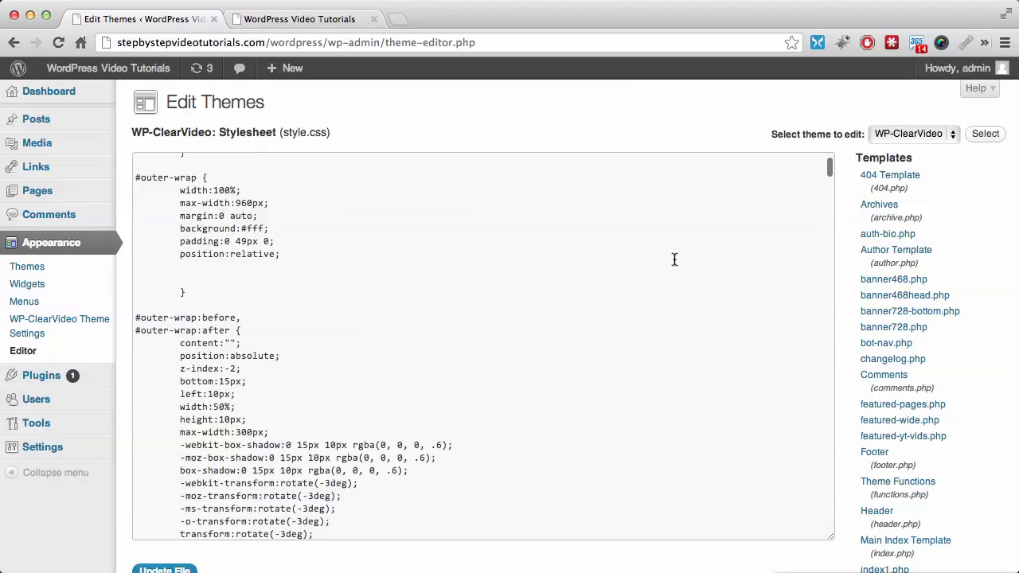
scroll(674, 259, "up", 5)
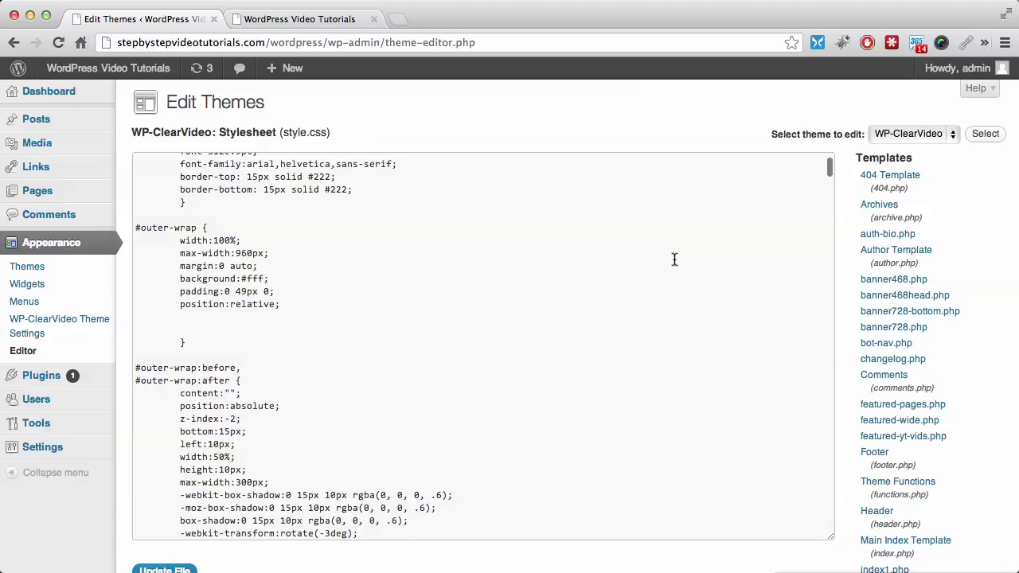
scroll(675, 259, "down", 12)
scroll(674, 260, "up", 7)
scroll(674, 260, "up", 13)
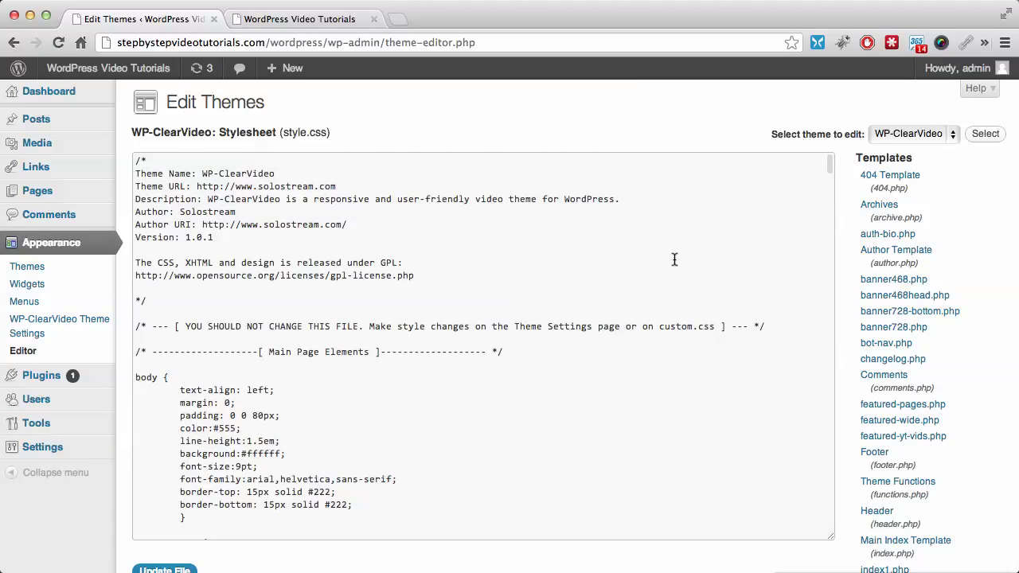
left_click(398, 19)
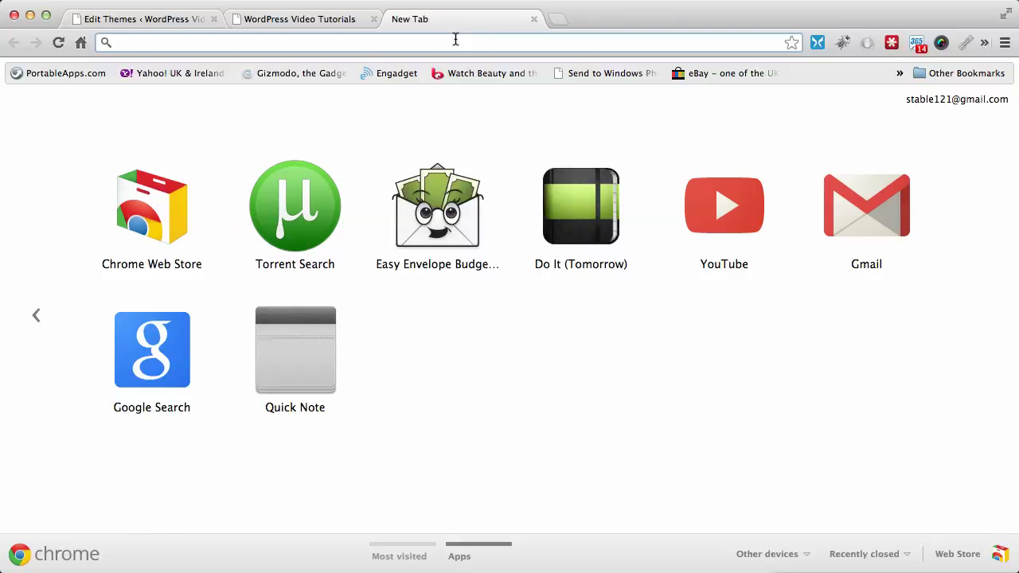
Search Google for 'html color codes' in the new tab
type("html colo")
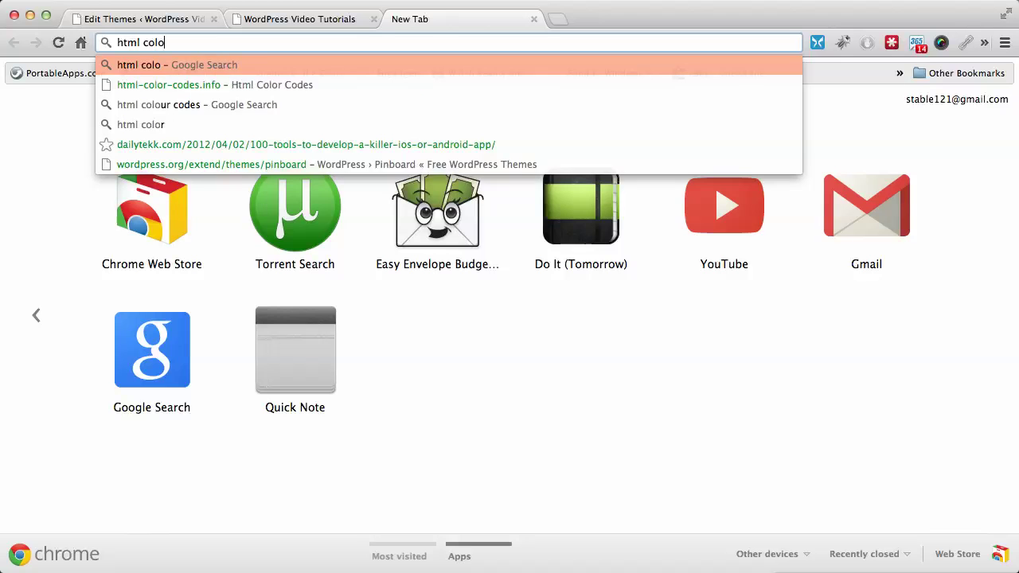
type("r goo")
key("BackSpace")
key("BackSpace")
key("BackSpace")
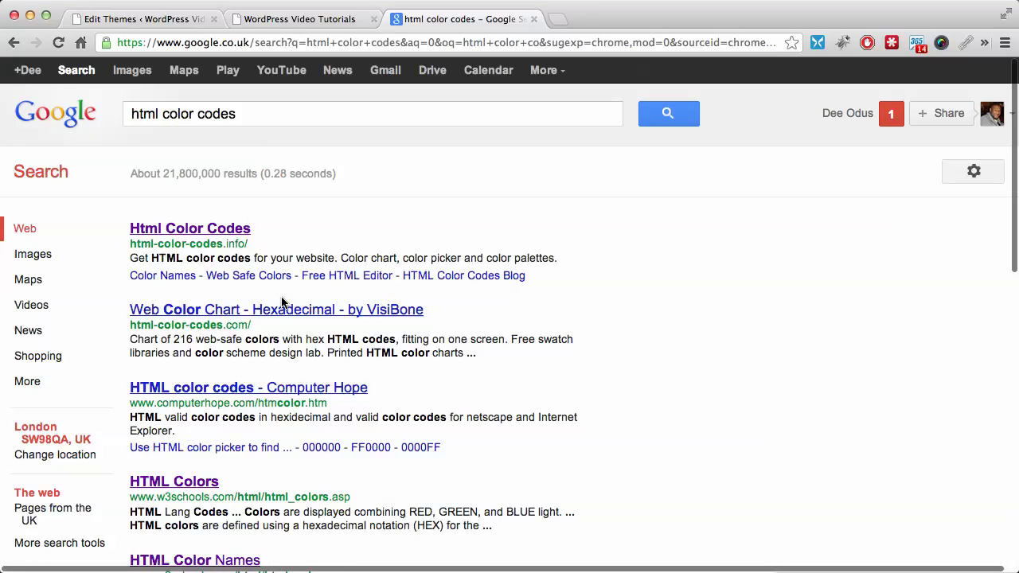
Open the HTML Color Codes site and pick a green to see its code
left_click(206, 231)
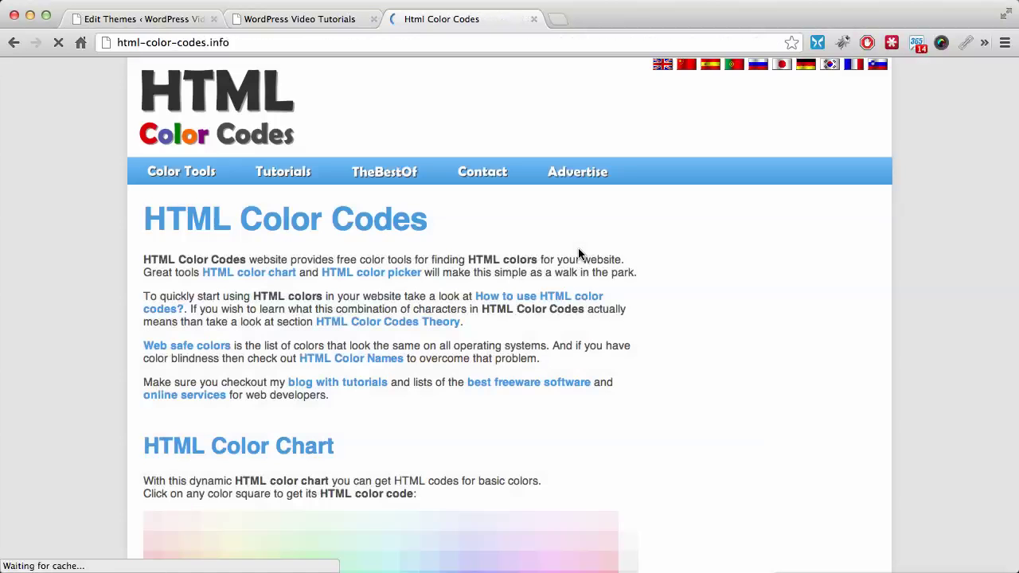
scroll(621, 243, "down", 5)
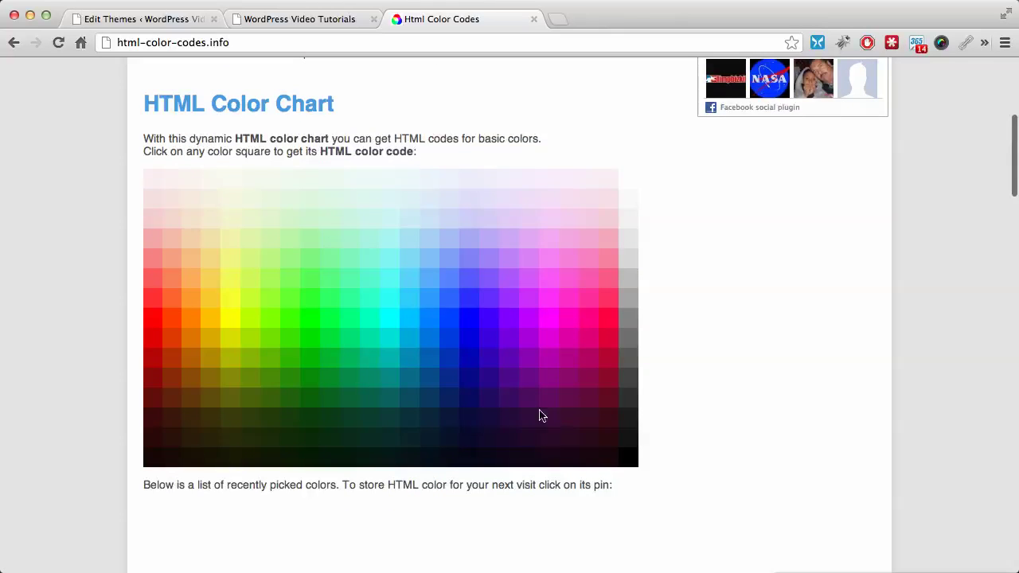
left_click(275, 367)
scroll(356, 405, "down", 3)
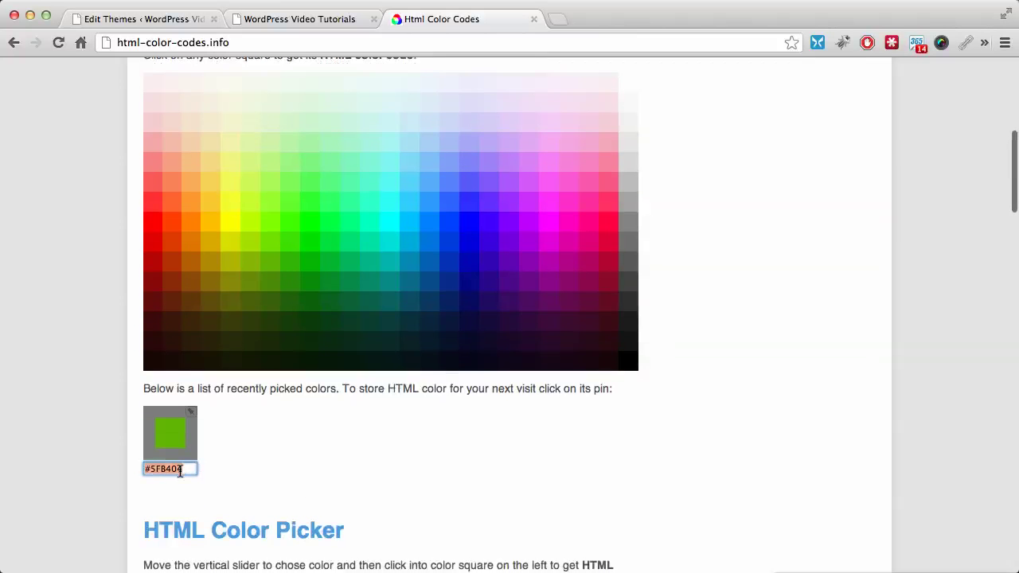
Preview blue shades #08298A, #0431B4, #3104B4 and #0040FF from the chart
left_click(443, 285)
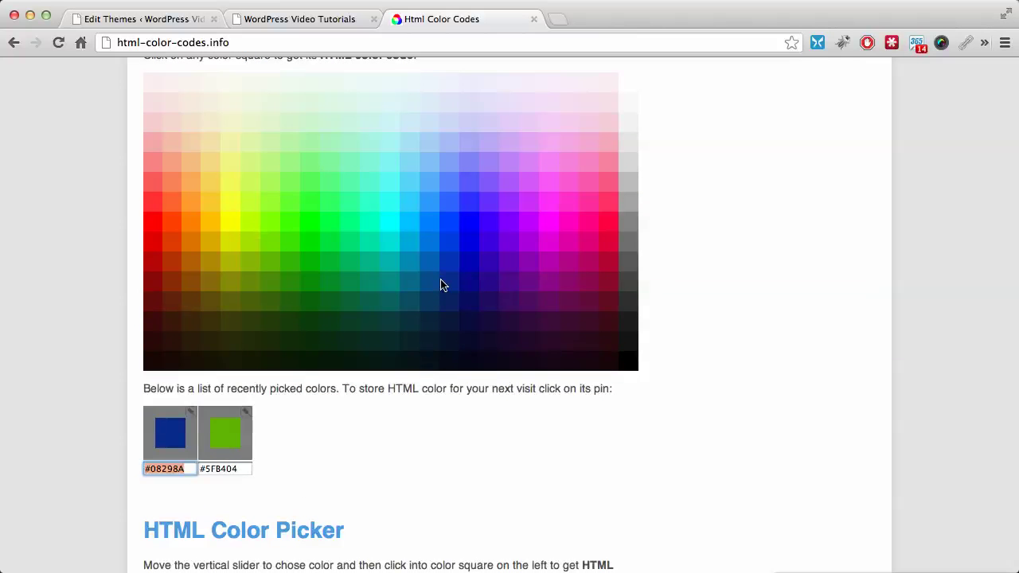
left_click(448, 266)
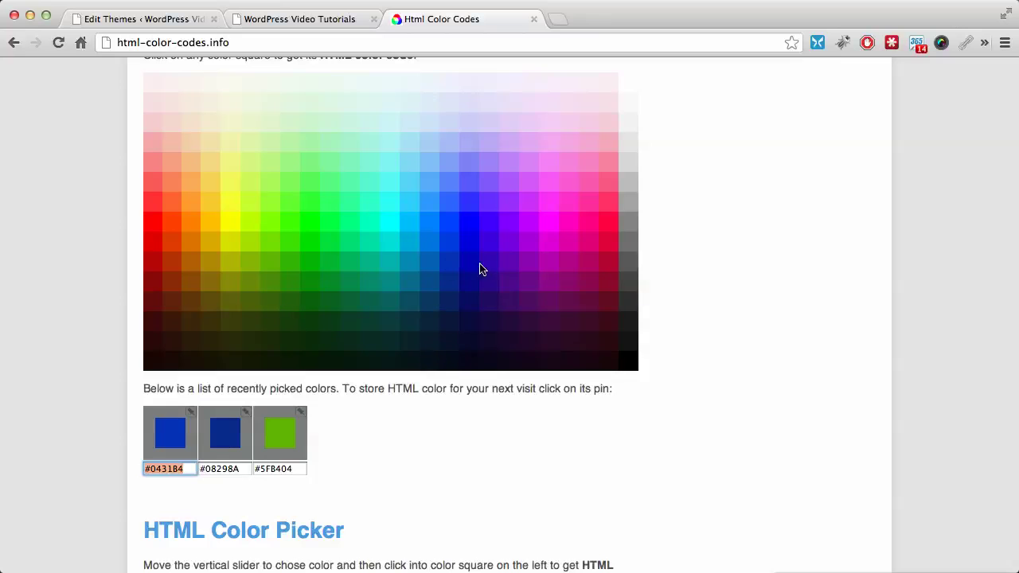
left_click(480, 269)
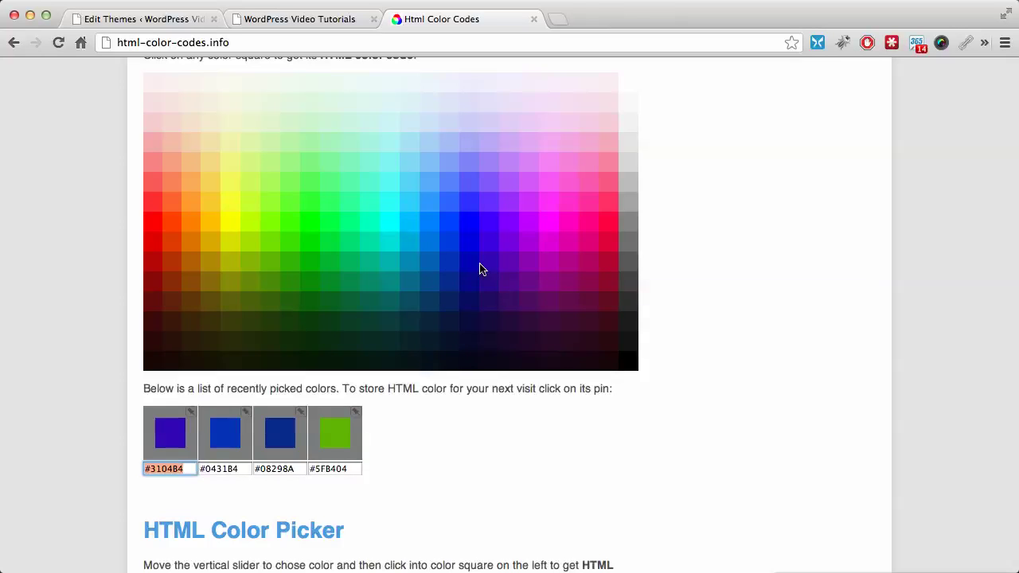
left_click(451, 228)
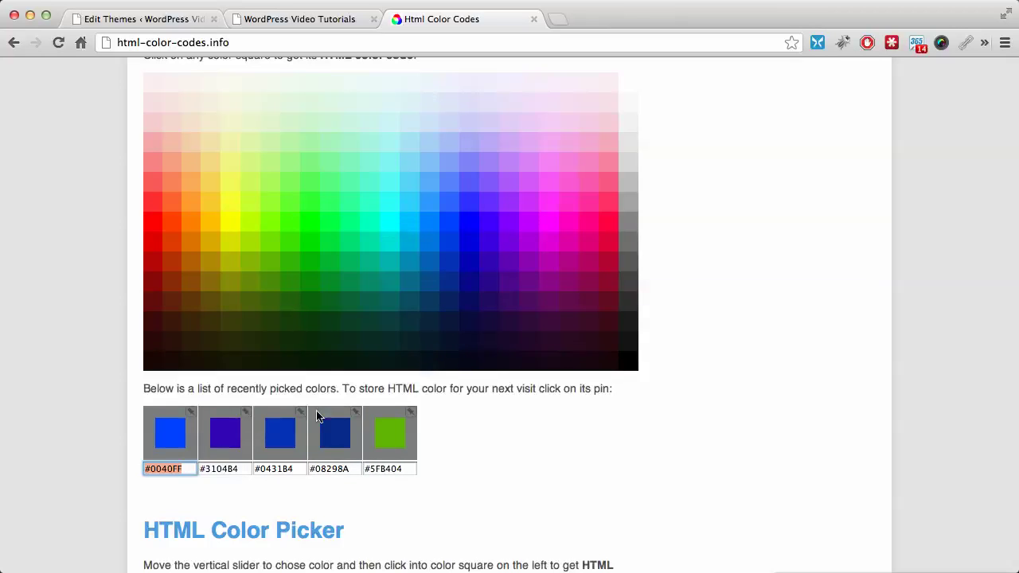
scroll(509, 274, "down", 9)
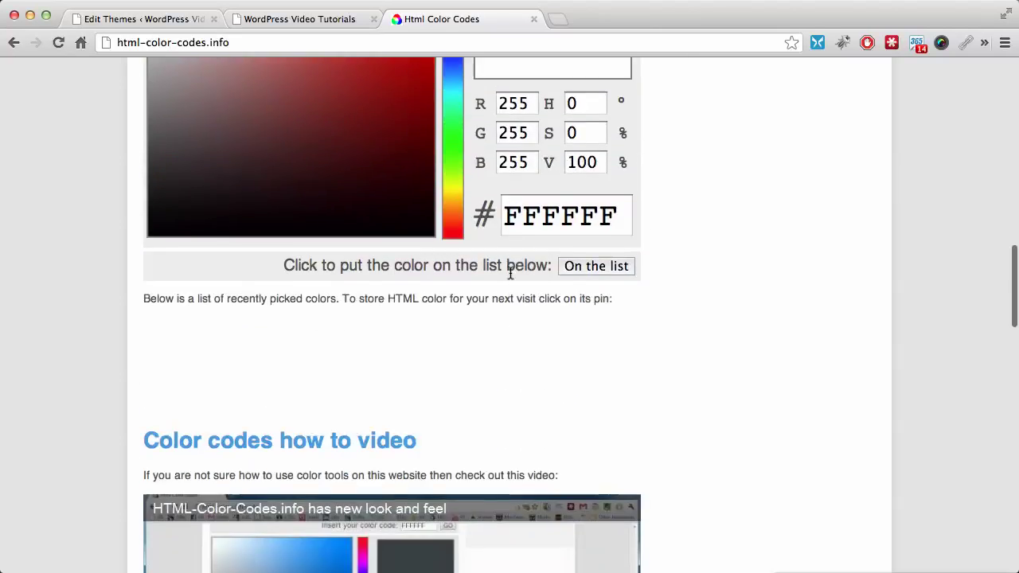
scroll(509, 274, "up", 4)
Shift the hue toward green and sample darker shades down to 313A34 and 05150A
left_click_drag(462, 221, 470, 397)
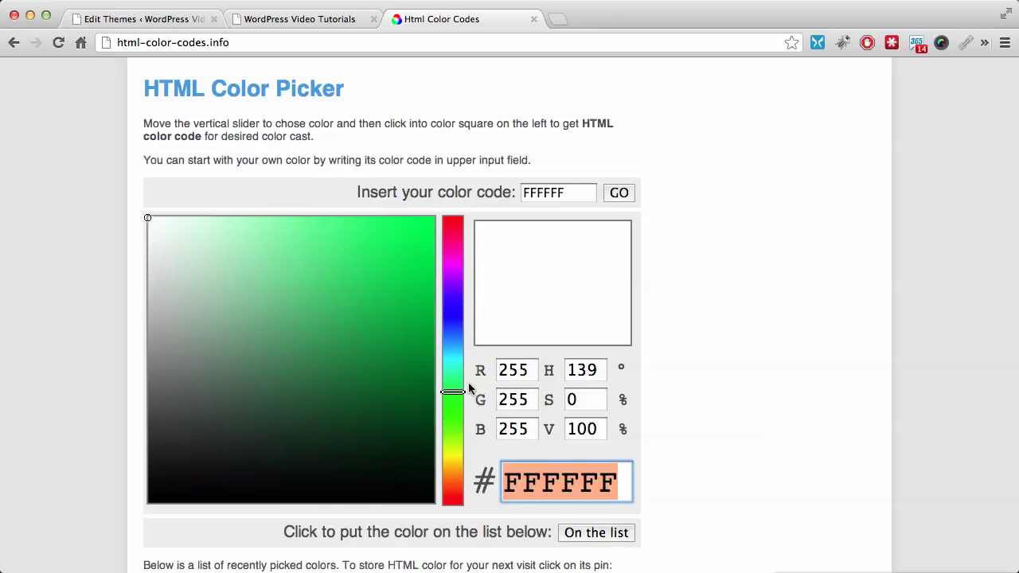
left_click(372, 294)
left_click(245, 395)
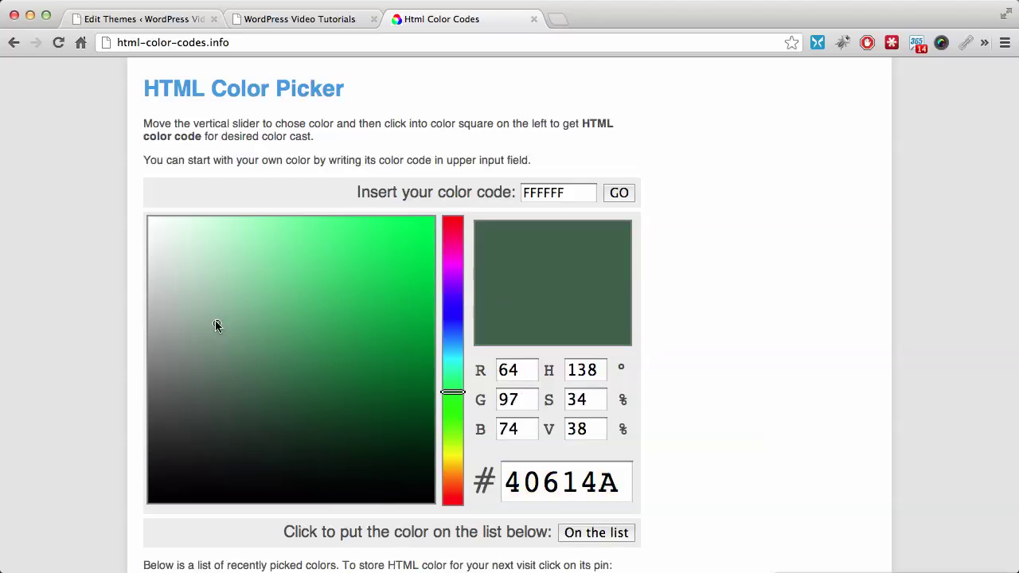
left_click(216, 322)
left_click(174, 378)
left_click(192, 438)
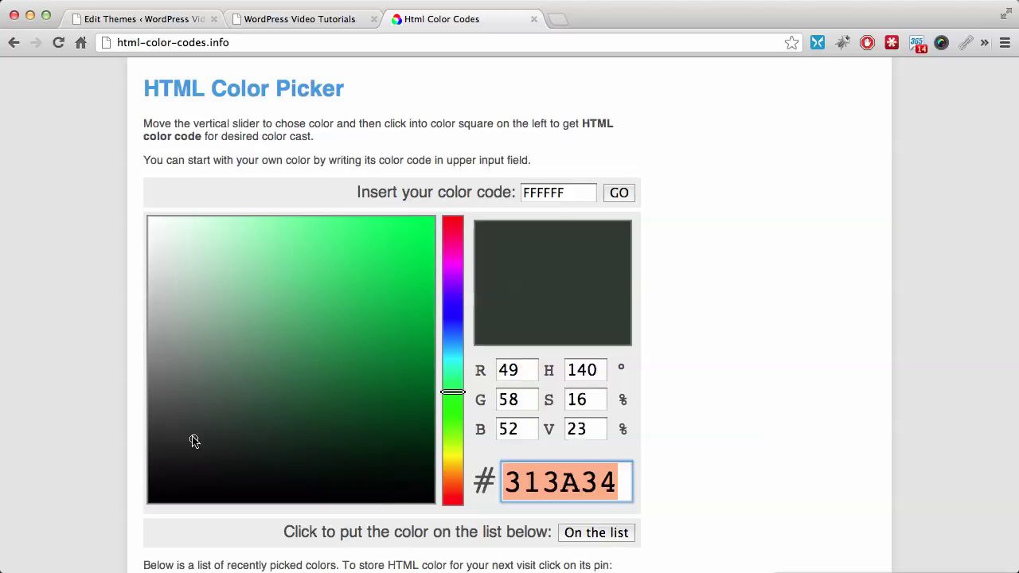
left_click(369, 480)
Place the caret in the hex code field, then return to the WordPress tab
left_click(621, 482)
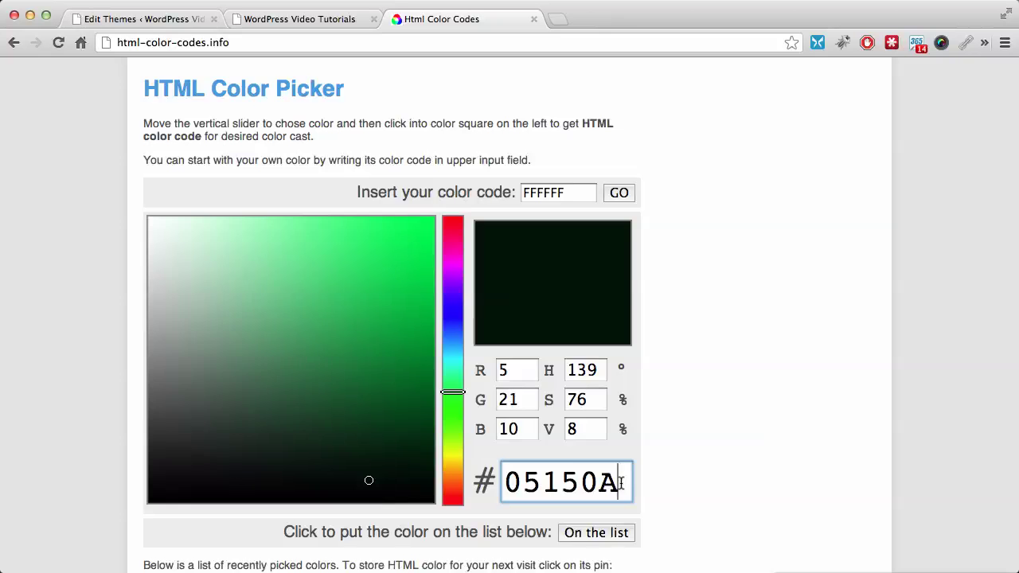
scroll(714, 301, "down", 8)
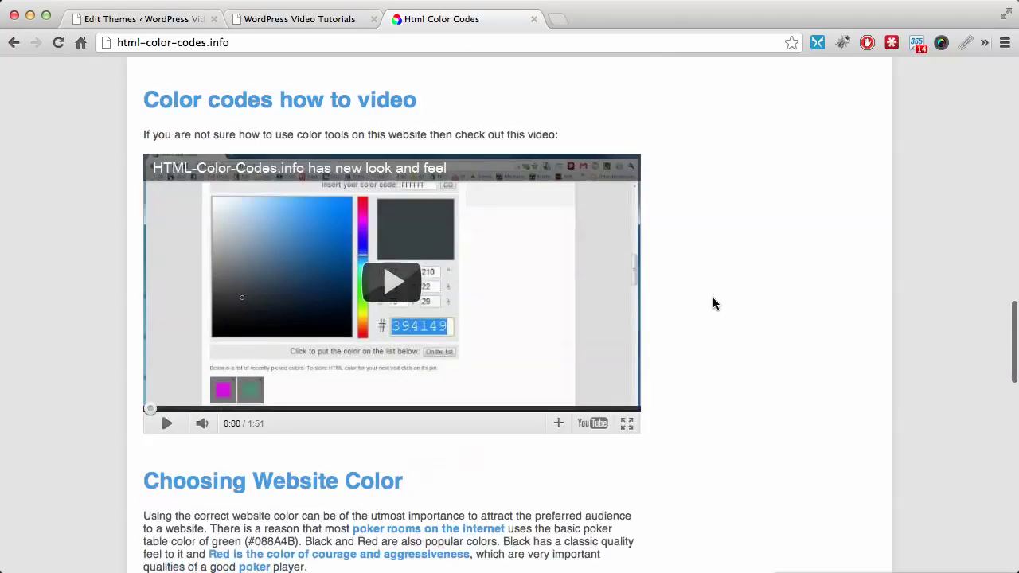
scroll(713, 301, "up", 9)
scroll(713, 297, "up", 10)
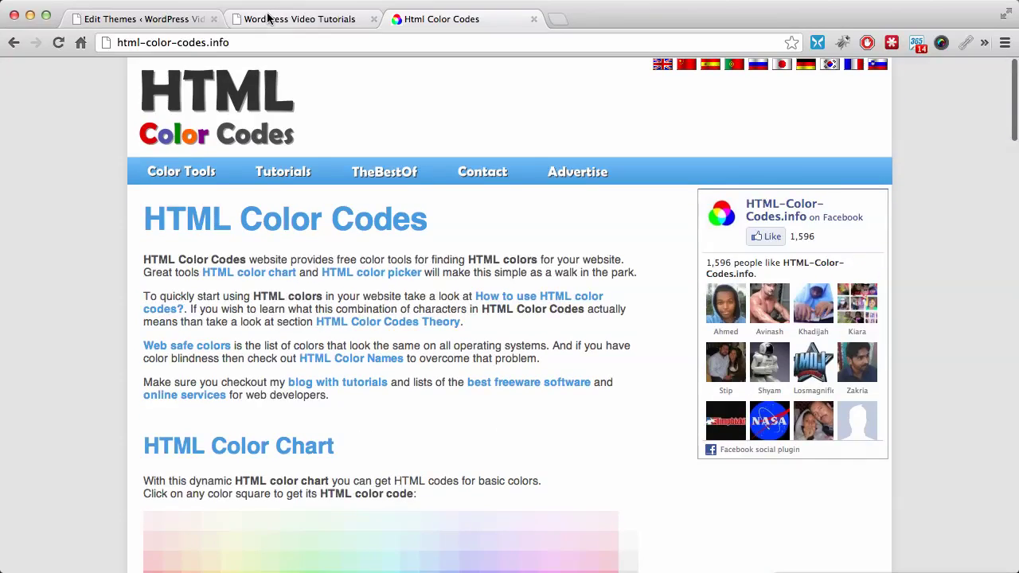
left_click(268, 19)
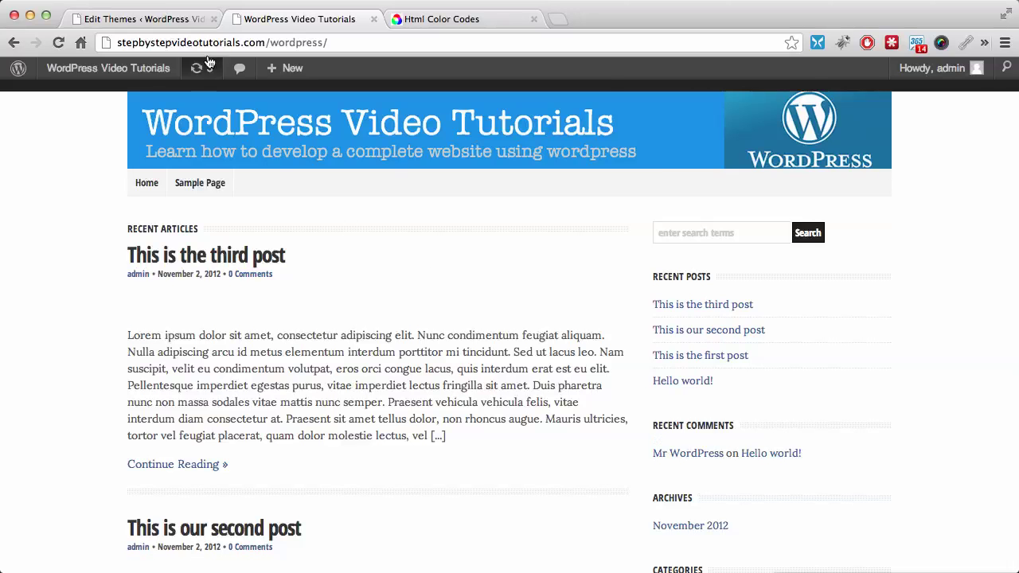
Open the WP-ClearVideo Theme Settings and expand Basic Style Settings
left_click(167, 23)
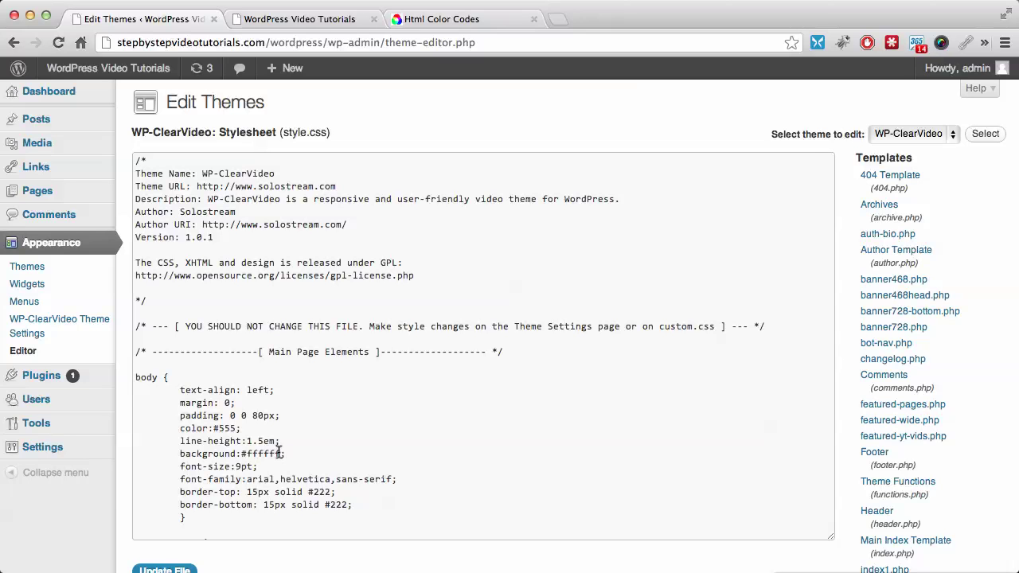
left_click(76, 325)
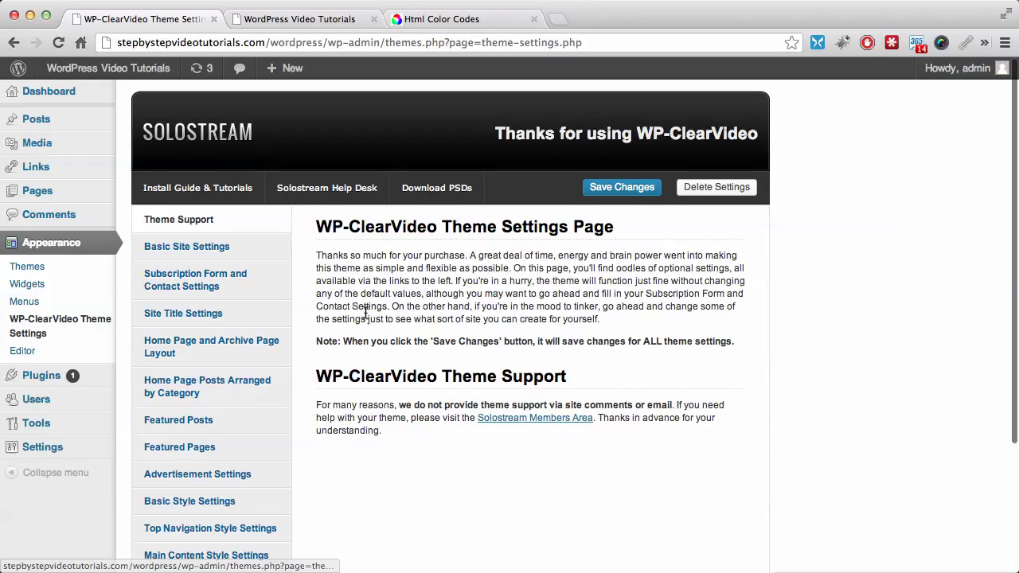
scroll(359, 370, "down", 2)
left_click(211, 457)
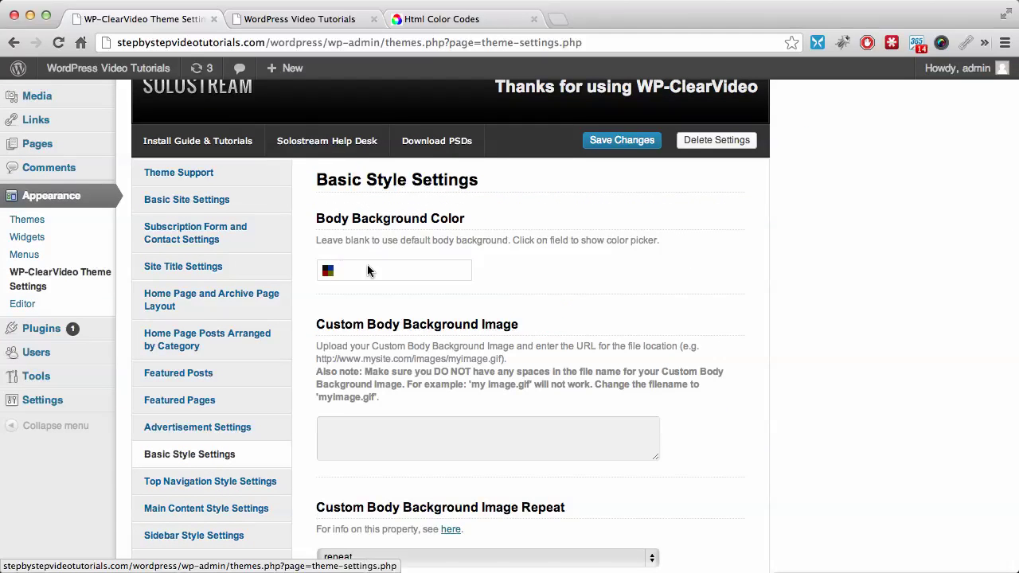
Paste #0c4978 as the Body Background Color, save changes, and return to the front page
left_click(357, 270)
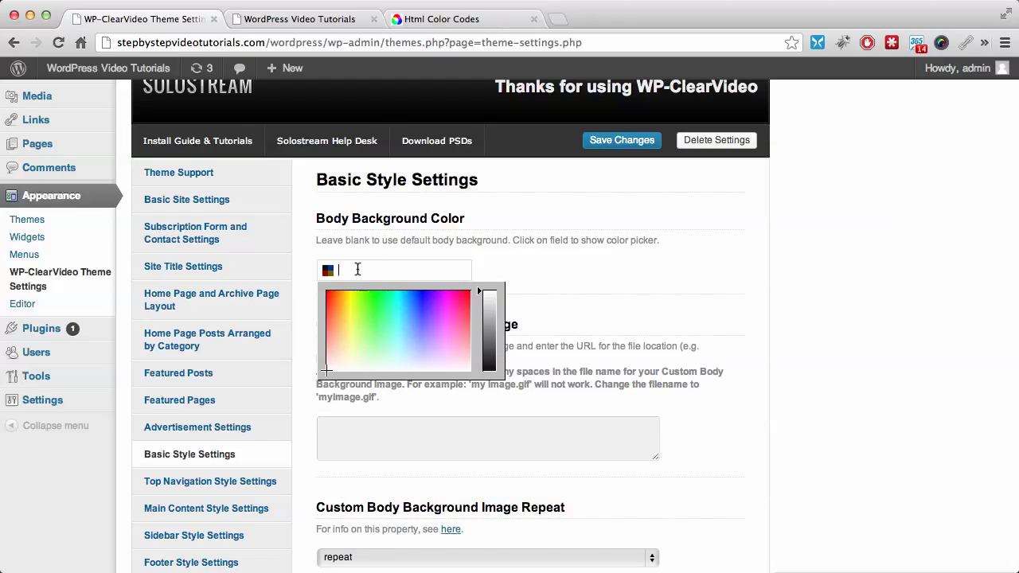
right_click(358, 271)
left_click(415, 345)
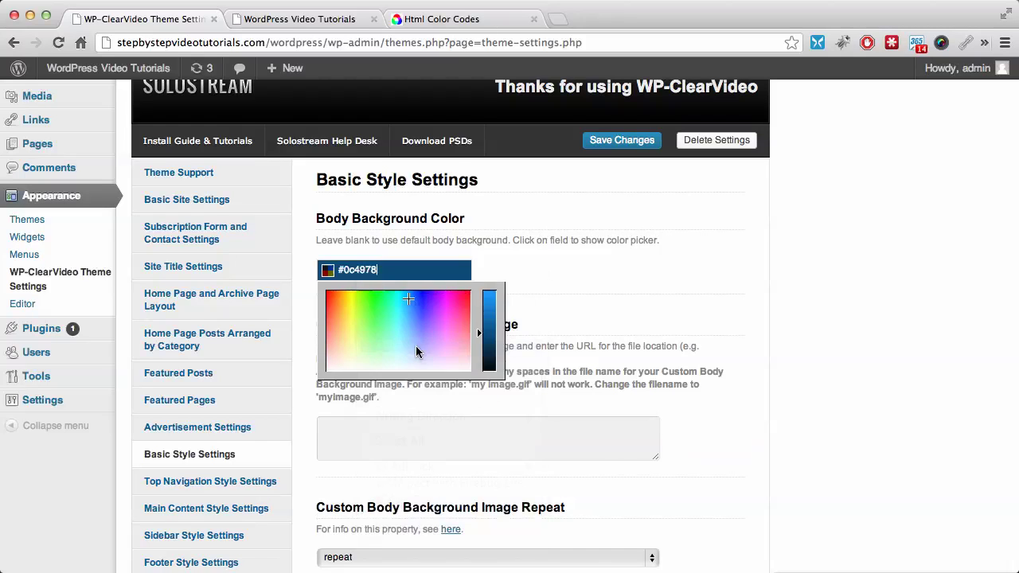
left_click(529, 262)
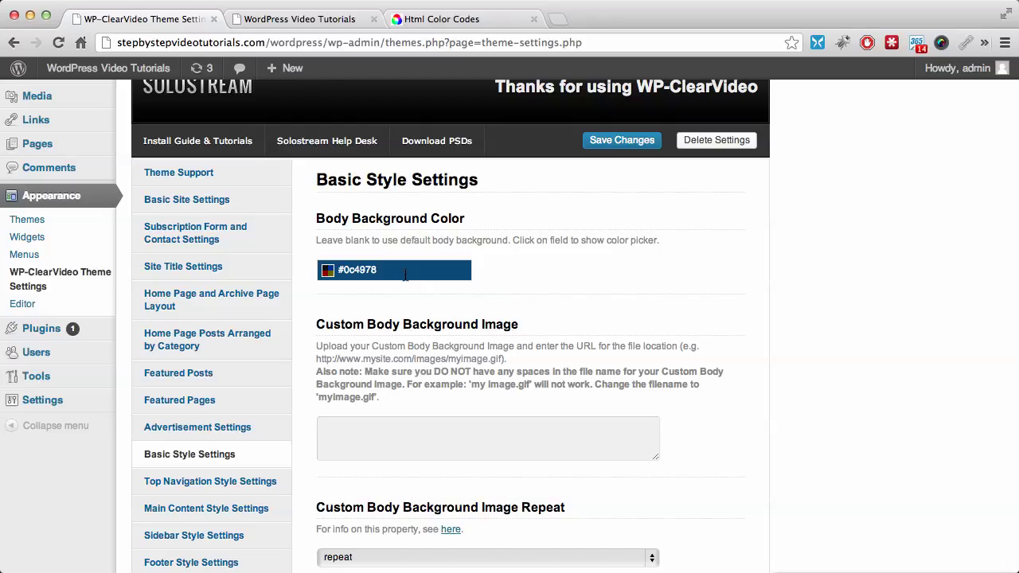
left_click(626, 141)
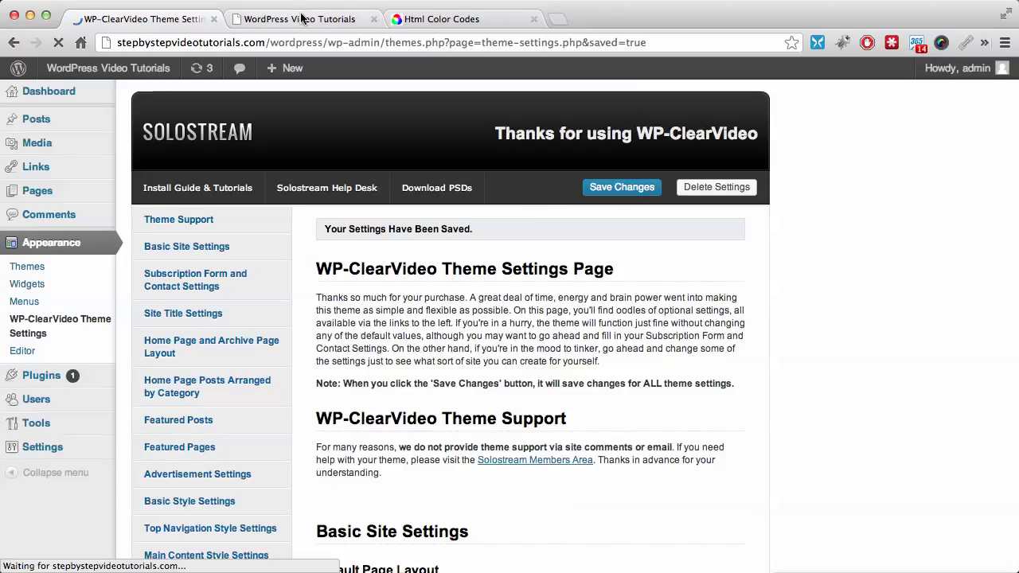
left_click(303, 21)
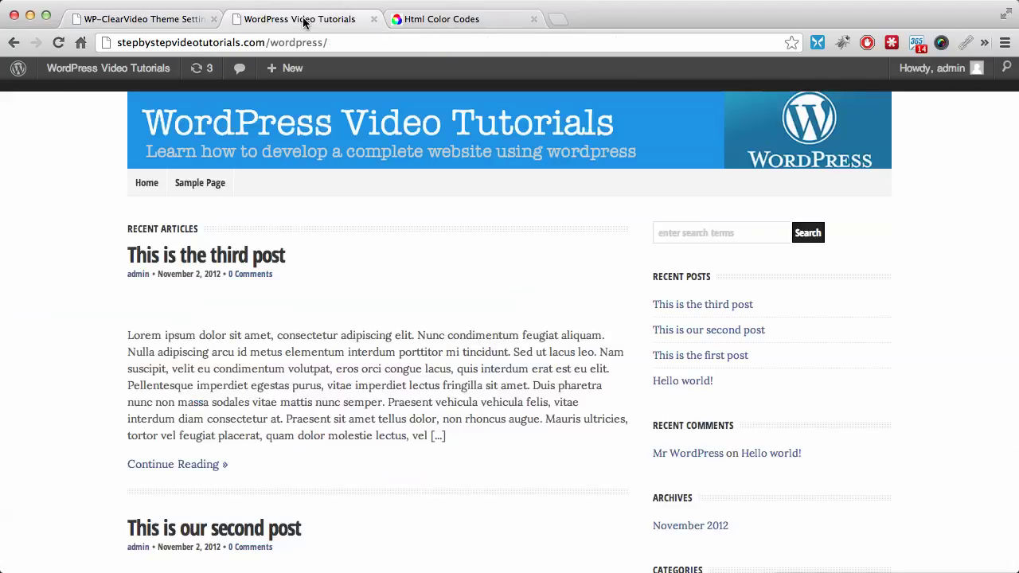
Reload the front page to review the dark blue #0c4978 background, then revisit HTML Color Codes
left_click(59, 44)
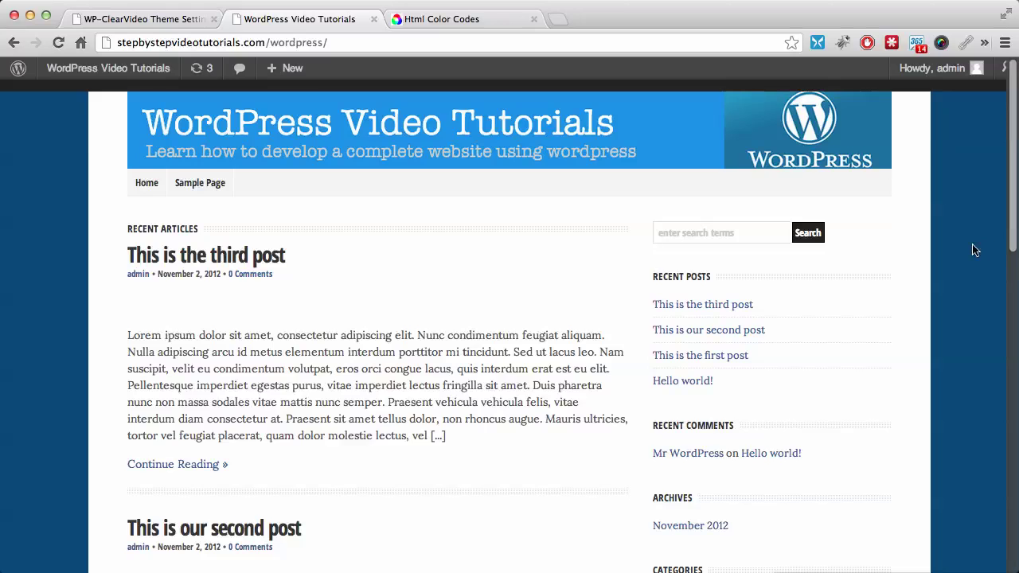
scroll(974, 250, "down", 5)
scroll(975, 250, "up", 5)
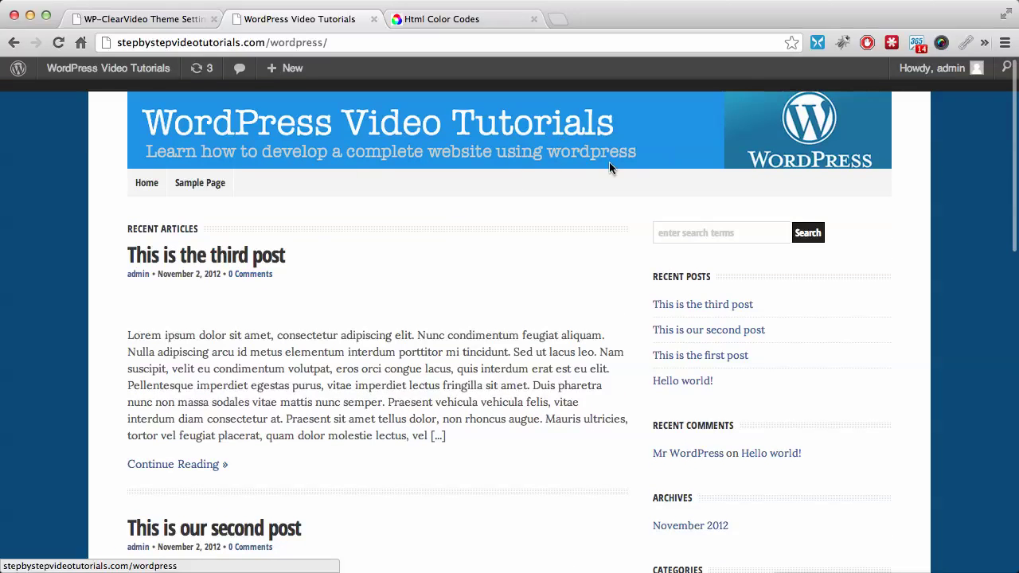
scroll(44, 288, "down", 5)
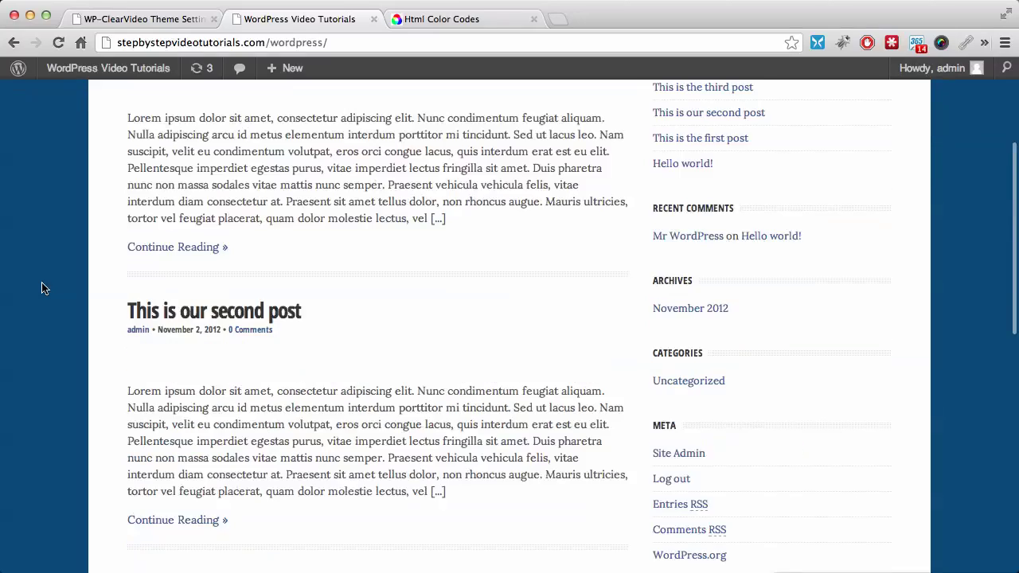
scroll(44, 289, "down", 10)
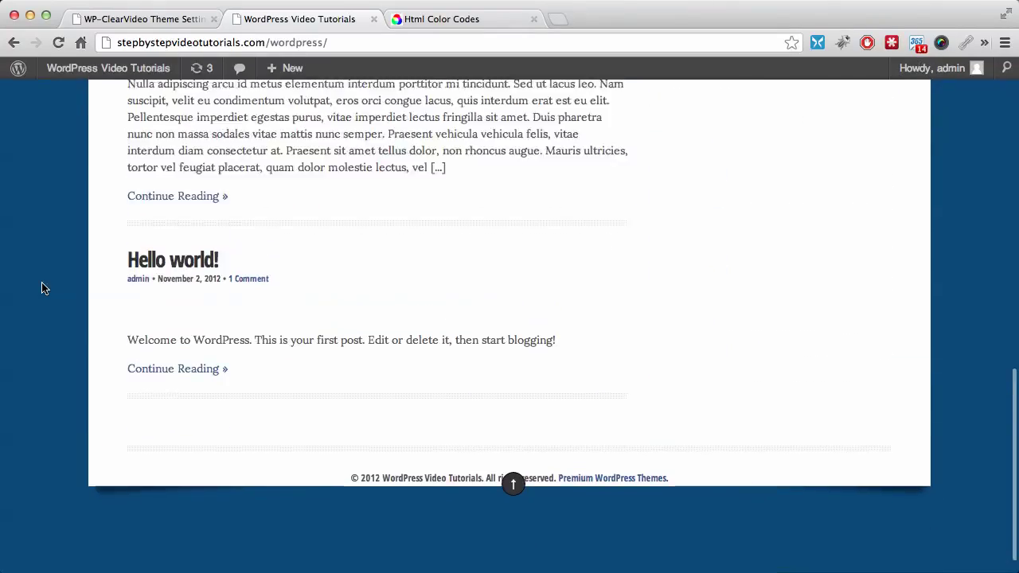
scroll(44, 288, "up", 15)
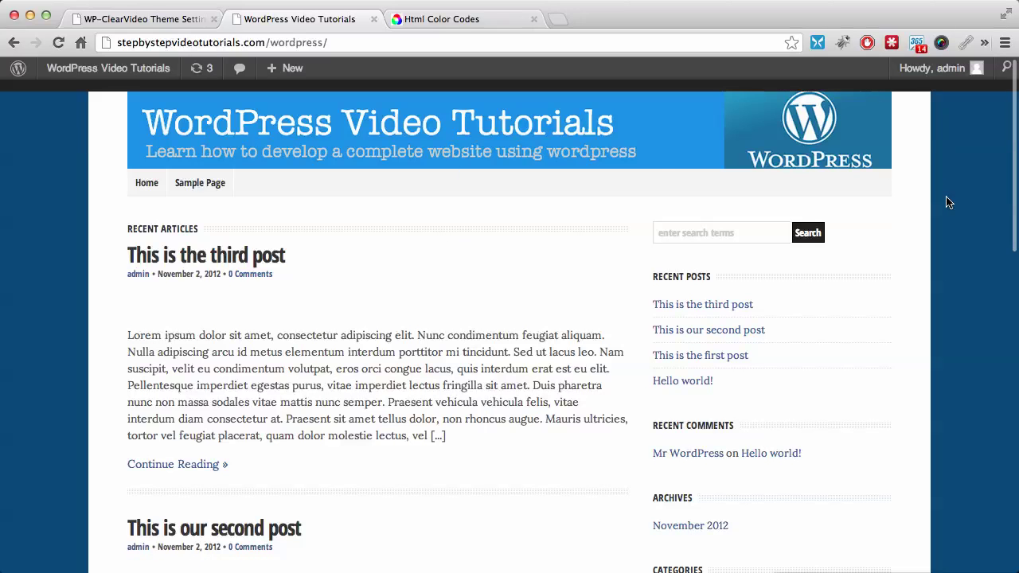
left_click(452, 19)
scroll(647, 260, "down", 10)
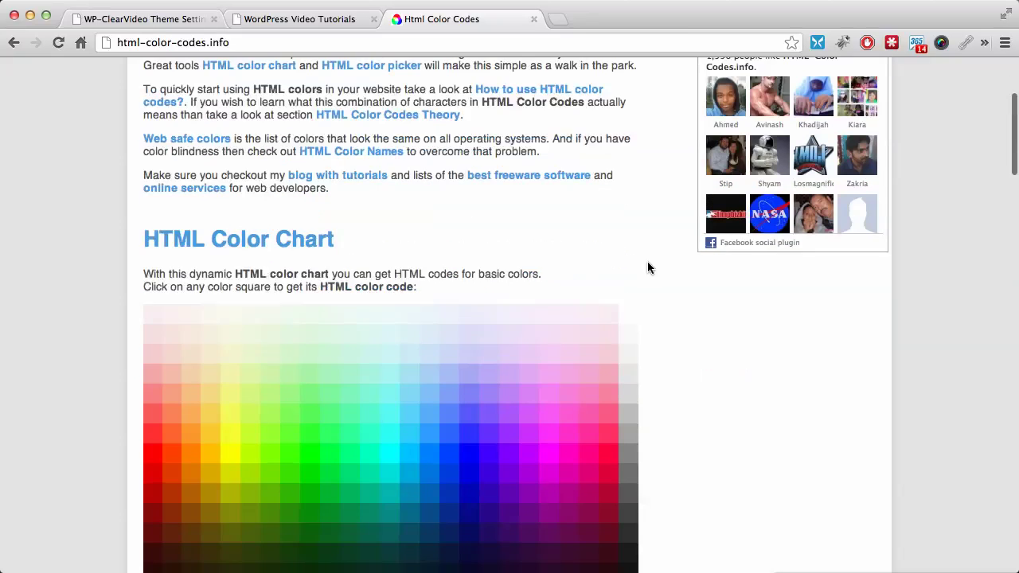
scroll(646, 273, "up", 4)
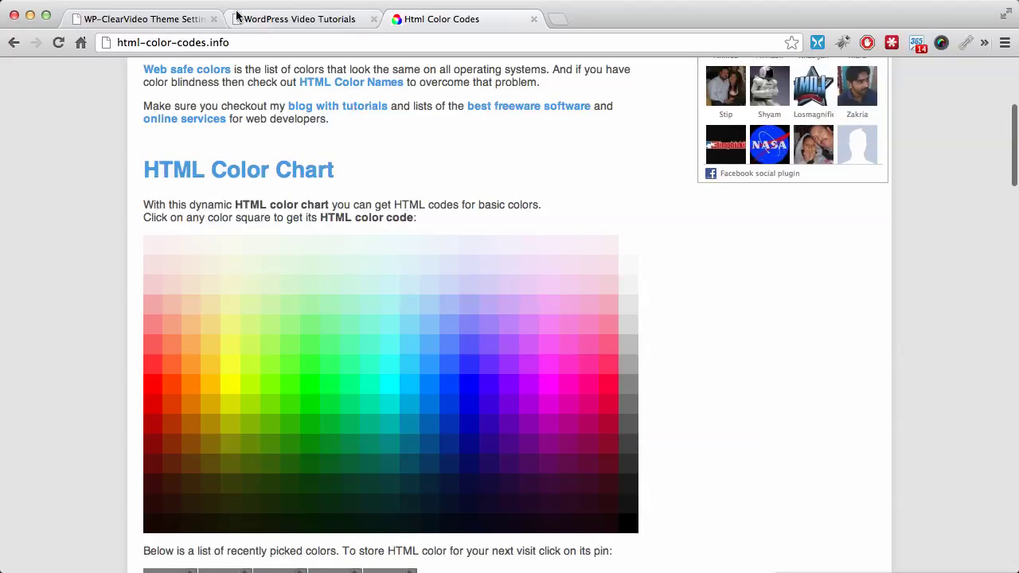
left_click(274, 19)
left_click(142, 19)
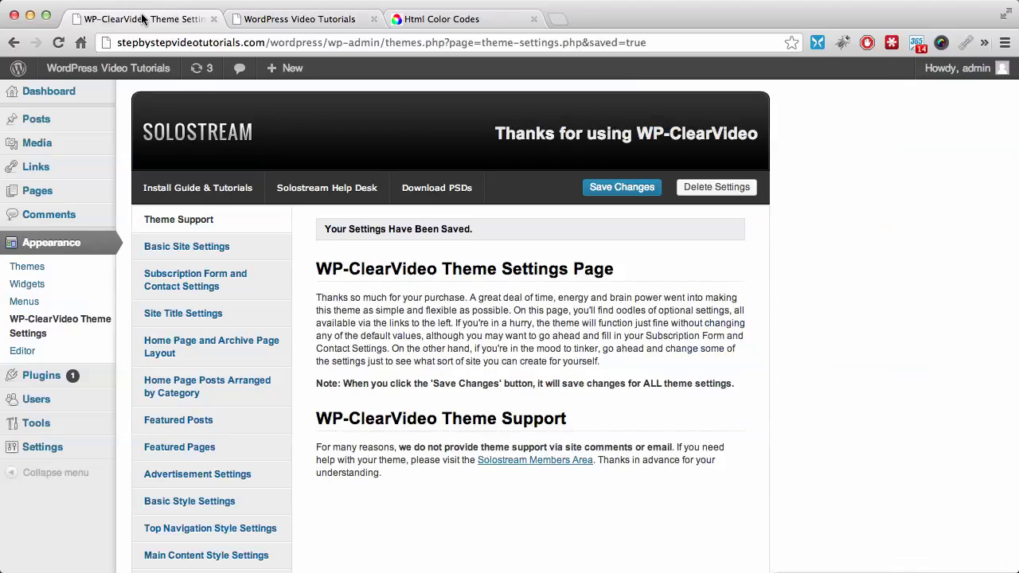
scroll(440, 342, "down", 2)
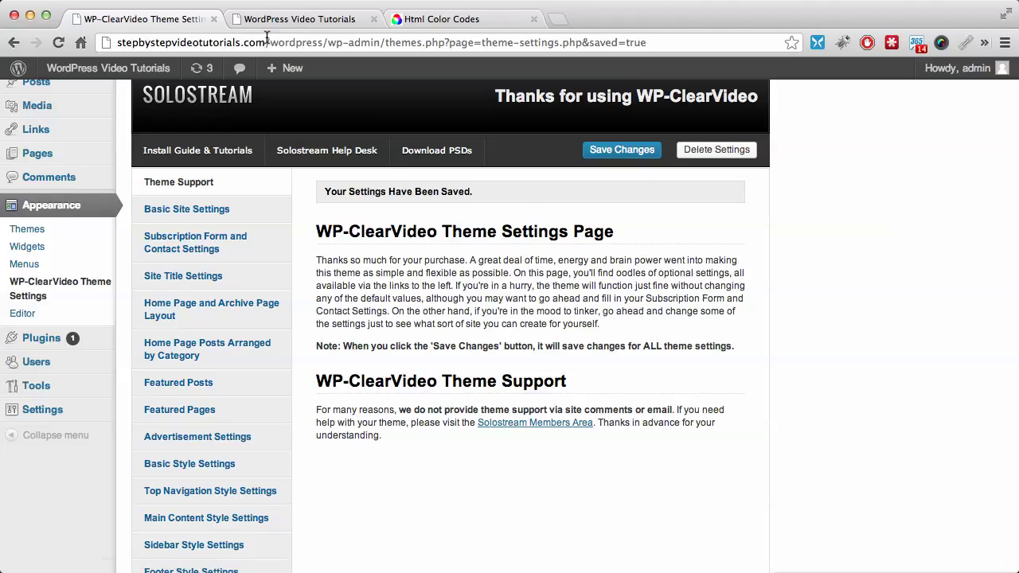
left_click(294, 23)
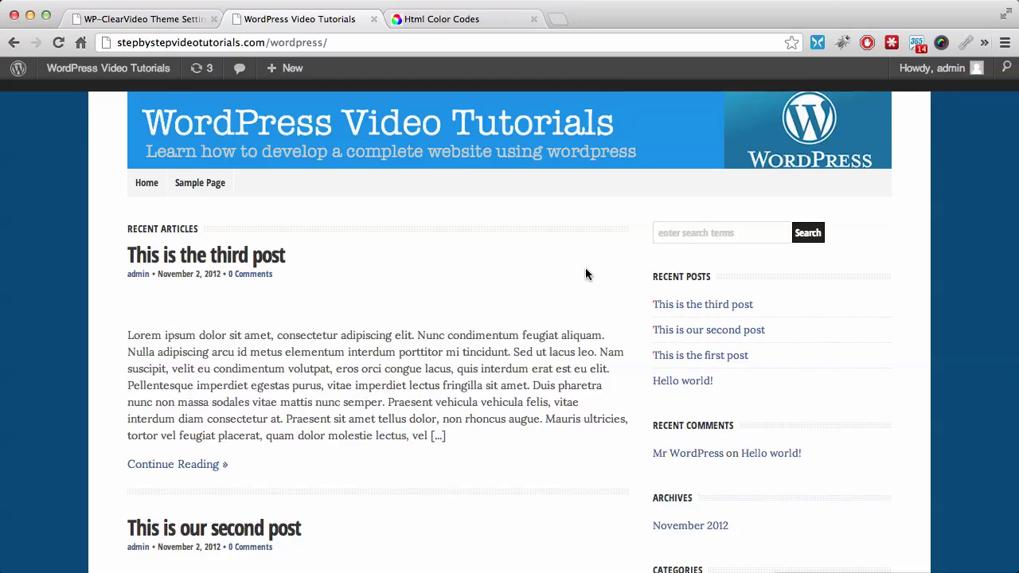
scroll(585, 275, "down", 1)
scroll(586, 279, "down", 2)
scroll(585, 278, "up", 2)
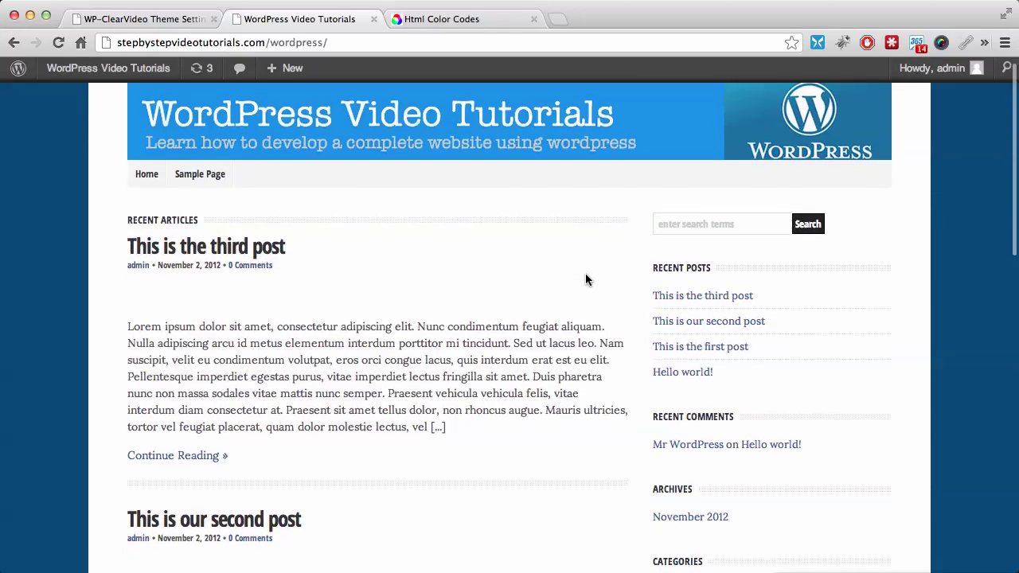
scroll(586, 278, "down", 3)
scroll(585, 279, "up", 3)
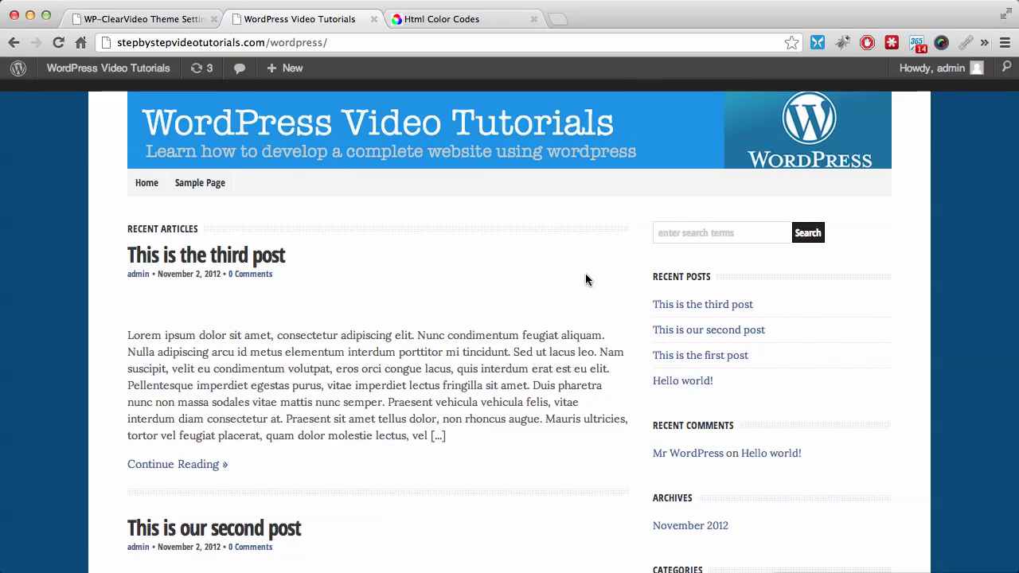